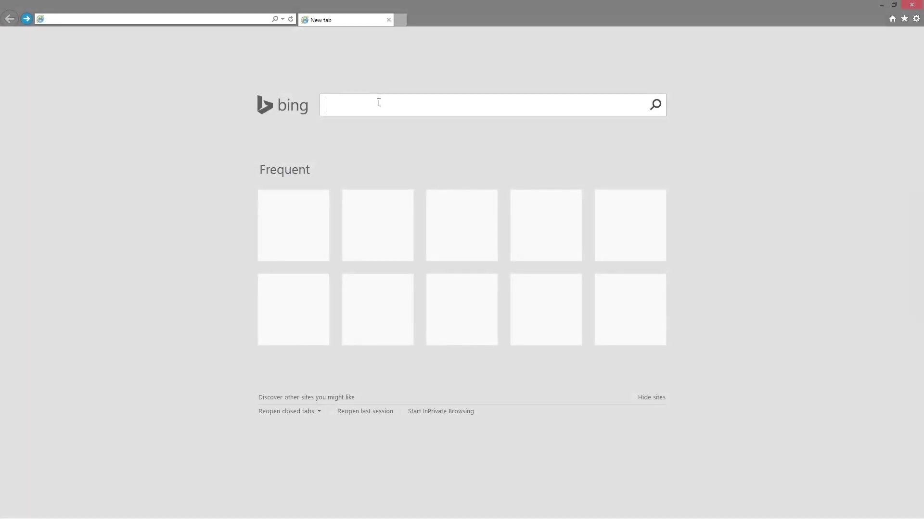
# Search the web for "skype tx controller" and open the Skype TX Controller Application download page
pyautogui.write('skype tx c')
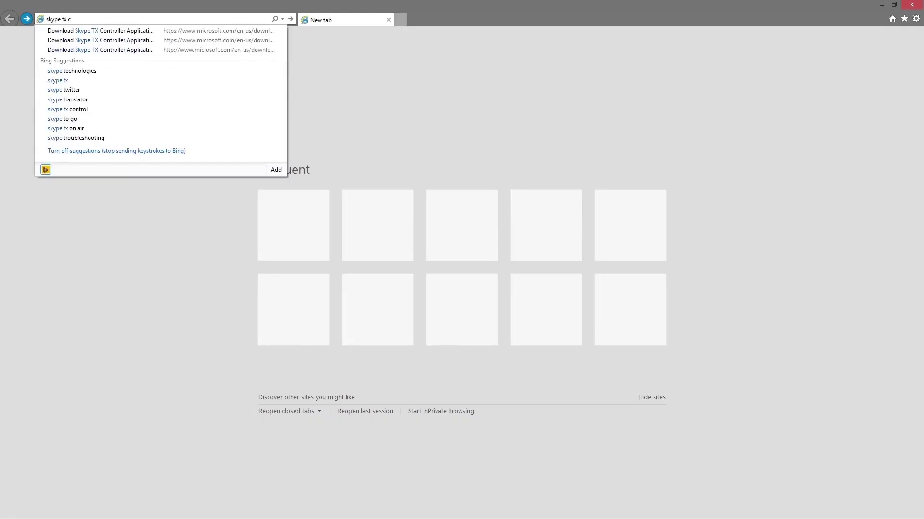
pyautogui.write('ontroller')
pyautogui.press('Return')
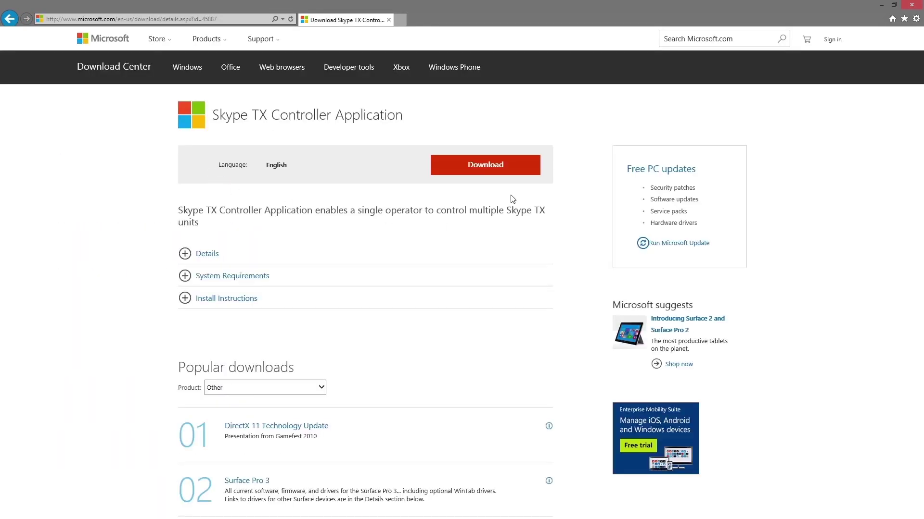
# Download only the SkypeTX.msi installer, leaving out the user guide PDF
pyautogui.click(486, 169)
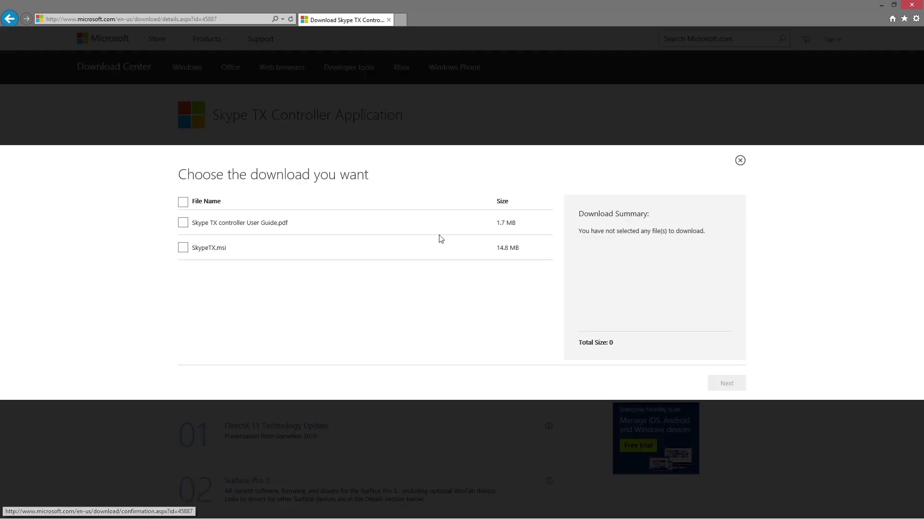
pyautogui.click(183, 249)
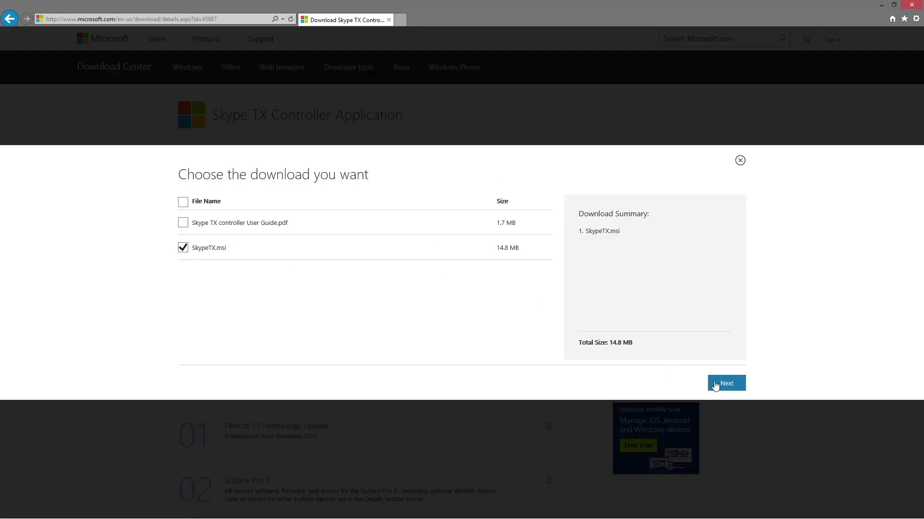
pyautogui.click(716, 384)
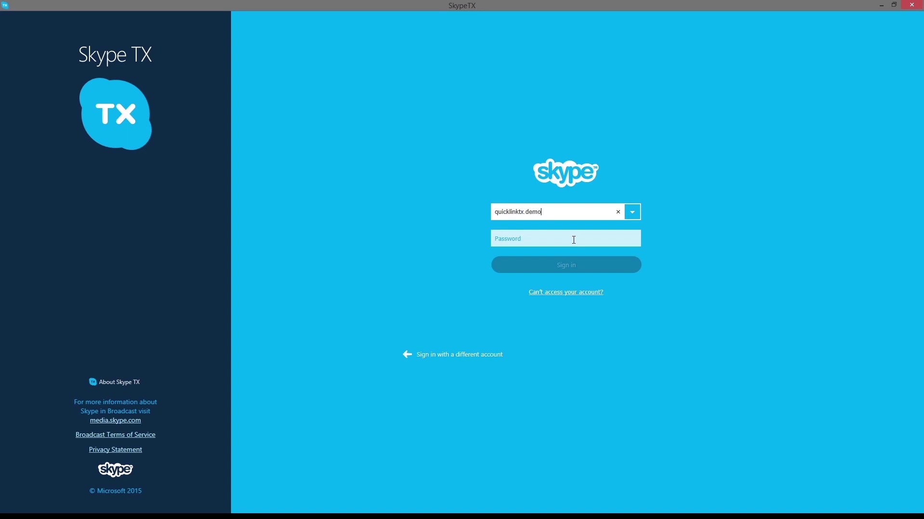
# Switch to Skype TX and sign in by entering the account password
pyautogui.click(574, 240)
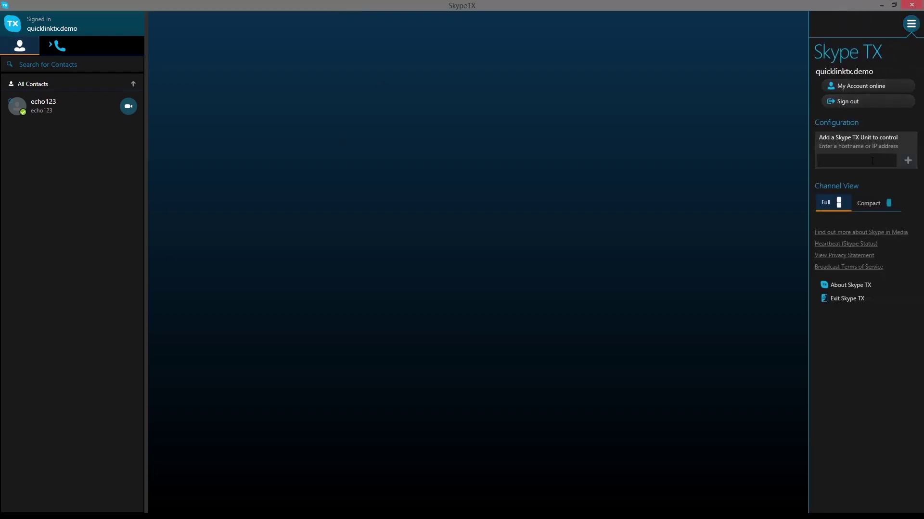
# Add the Skype TX units QTX-03905101 and QTX-41014114 to control
pyautogui.write('QTX-03905101')
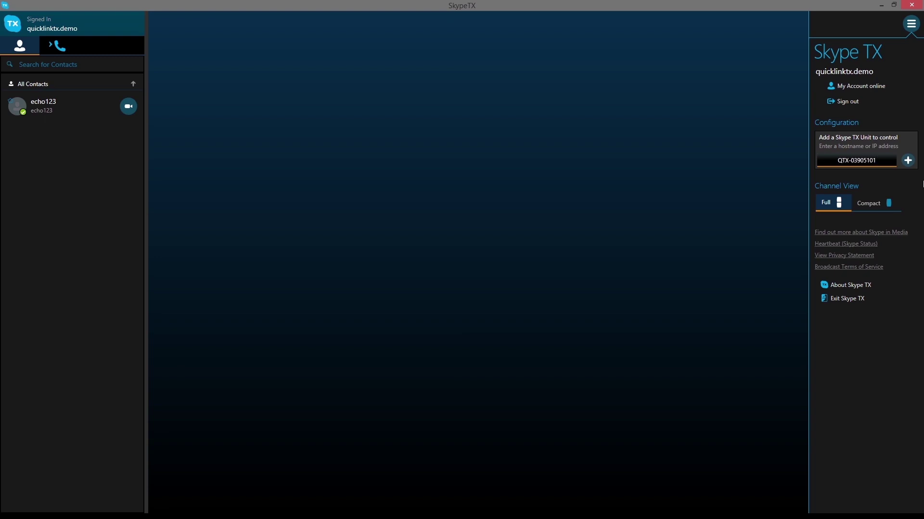
pyautogui.click(906, 163)
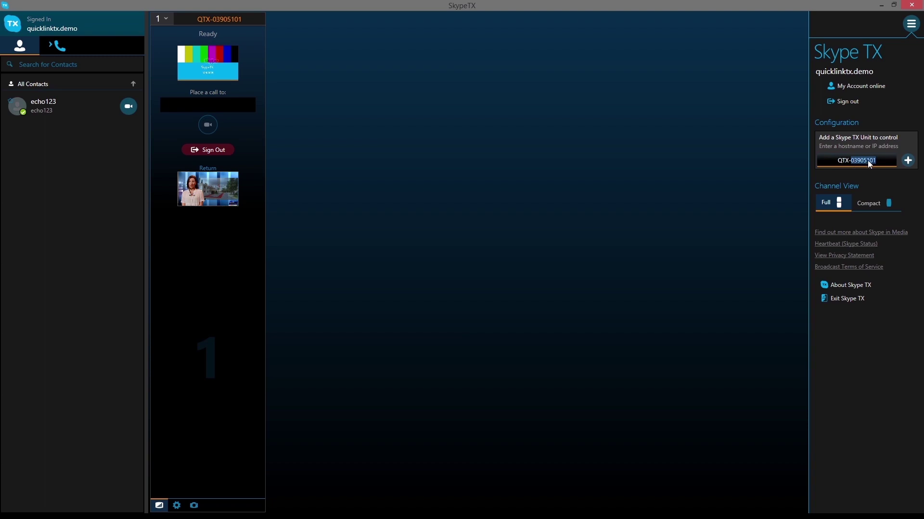
pyautogui.write('4')
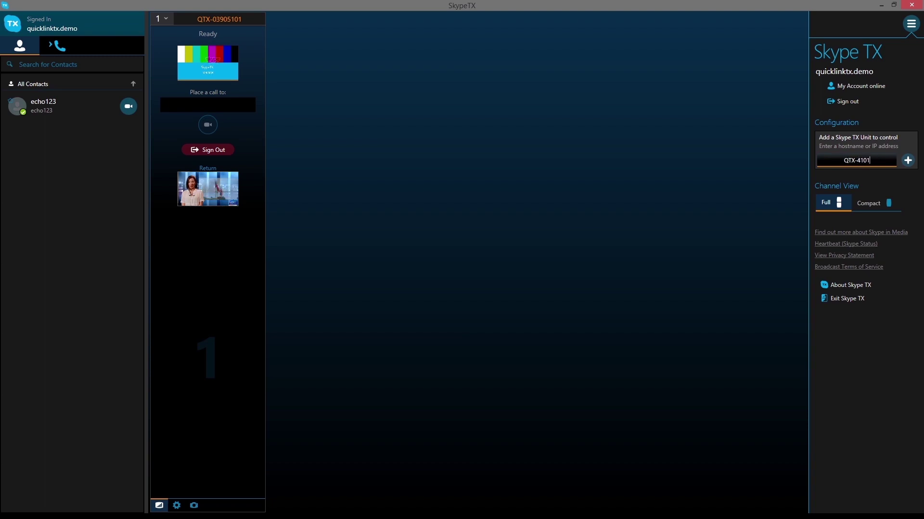
pyautogui.click(908, 161)
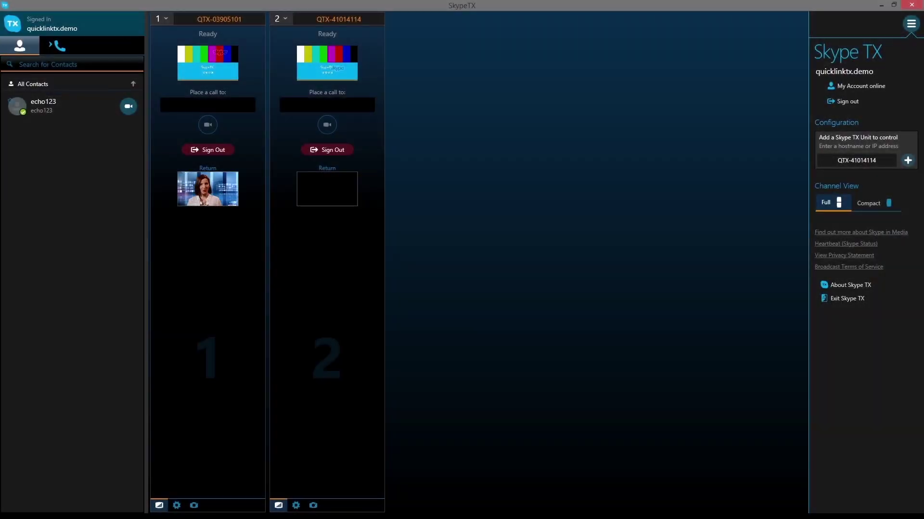
# Search Skype for quicklinktx.user1 and add the matching Quicklink TX account to the contacts
pyautogui.write('quickli')
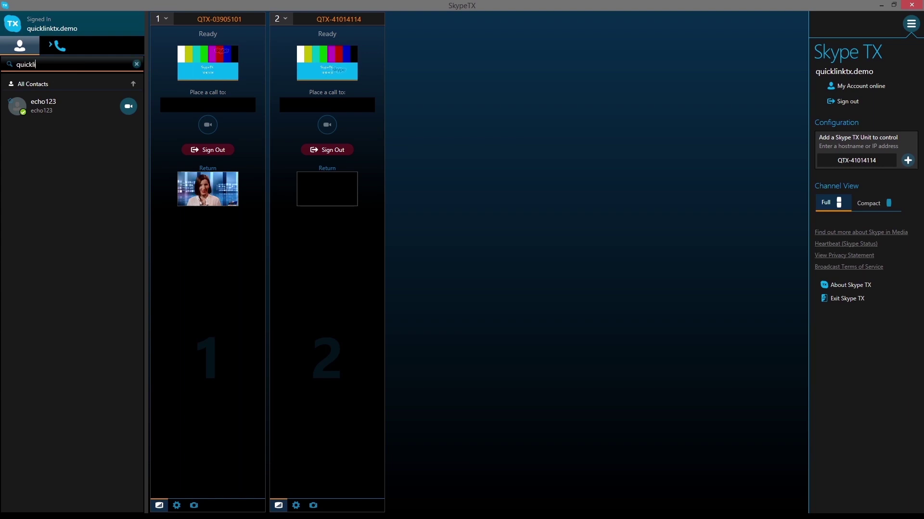
pyautogui.write('nktx')
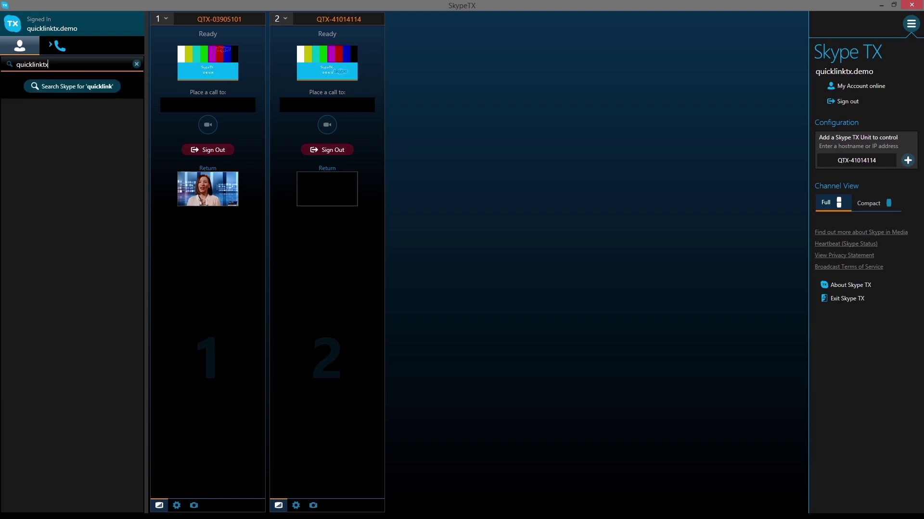
pyautogui.write('.user1')
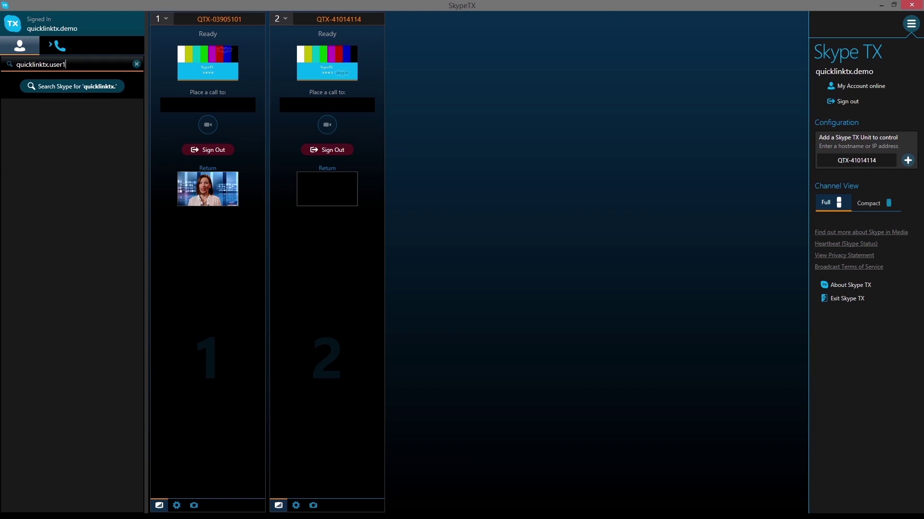
pyautogui.click(70, 85)
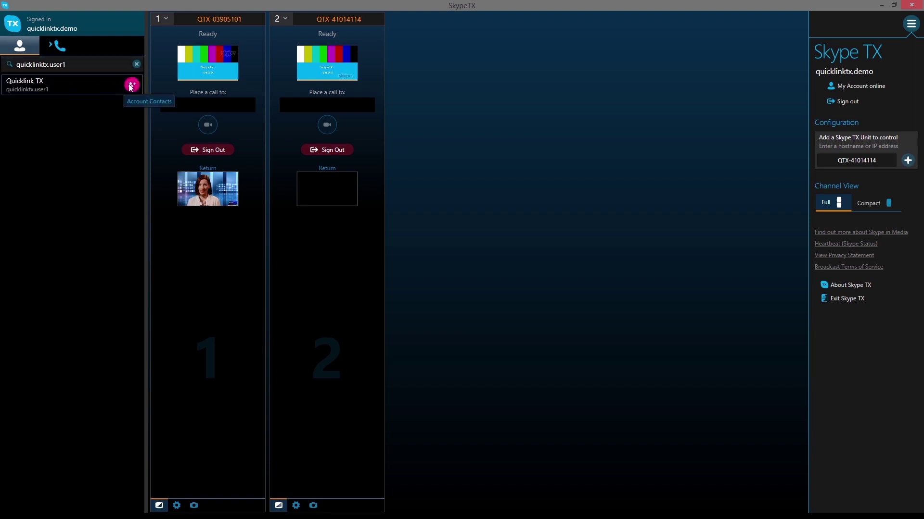
pyautogui.click(131, 86)
pyautogui.click(114, 206)
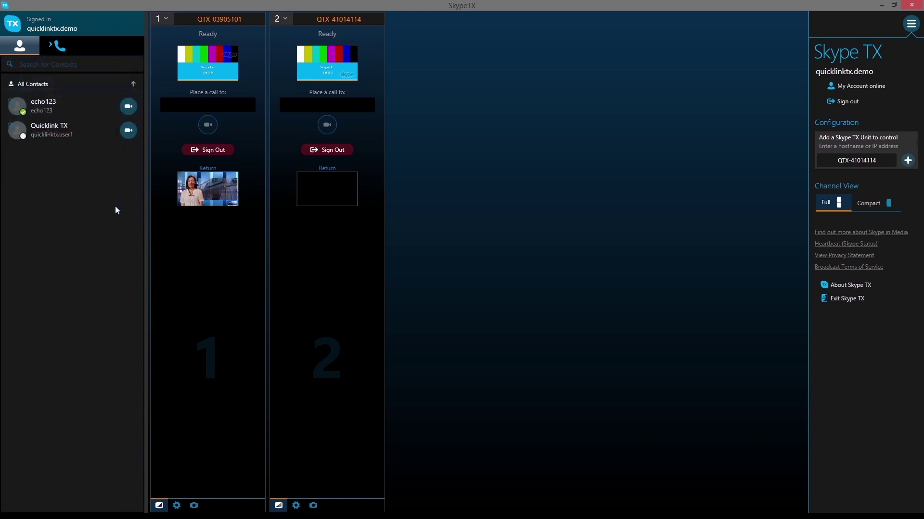
# Call the Quicklink TX contact from unit QTX-03905101, and accept that contact's incoming call on the same unit
pyautogui.click(131, 131)
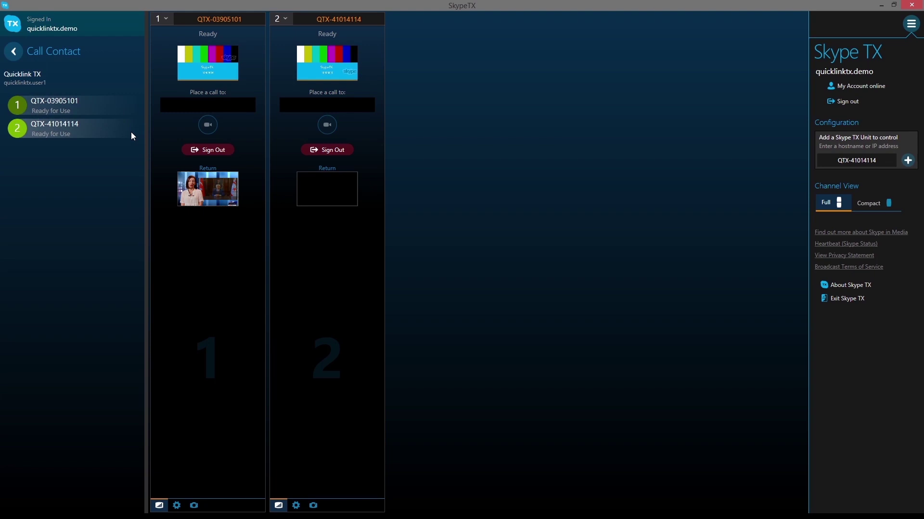
pyautogui.click(71, 109)
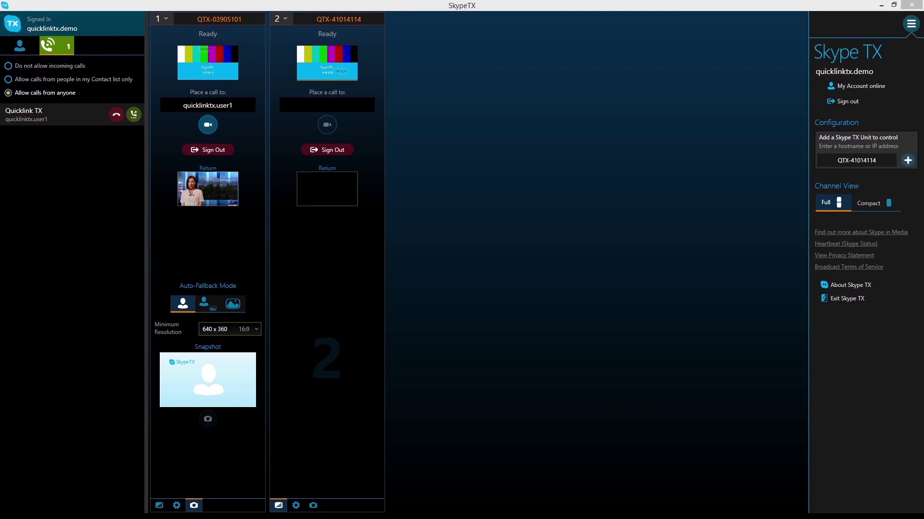
pyautogui.click(134, 115)
pyautogui.click(59, 107)
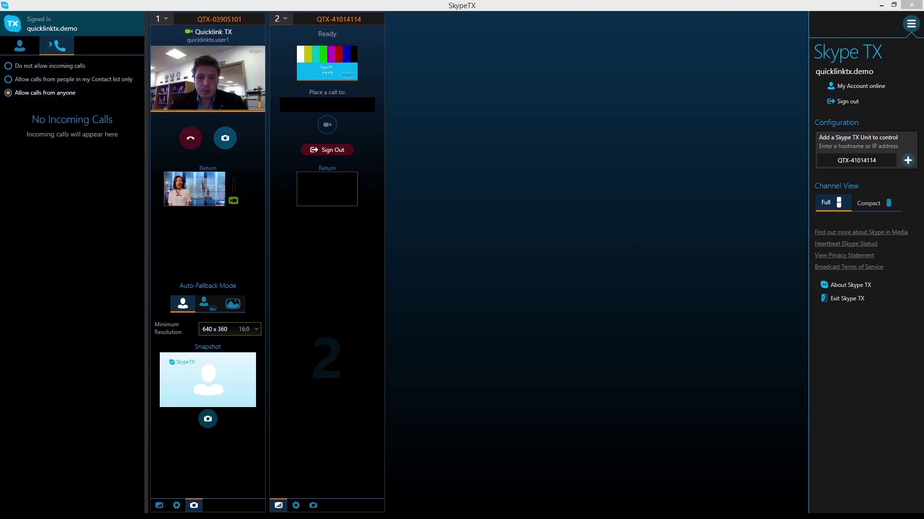
# Set the Skype logo's X position to about 0.858 for unit QTX-03905101 and show its incoming stream statistics
pyautogui.click(177, 505)
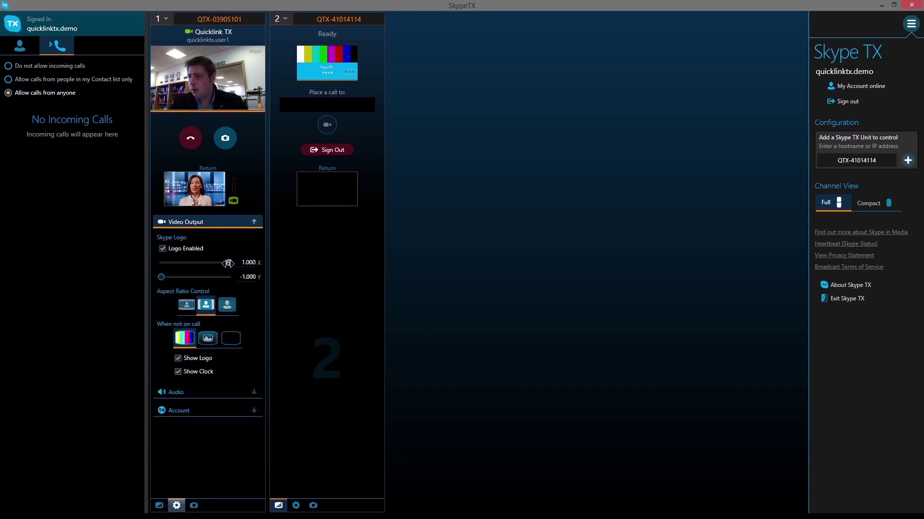
pyautogui.moveTo(228, 263); pyautogui.dragTo(150, 273)
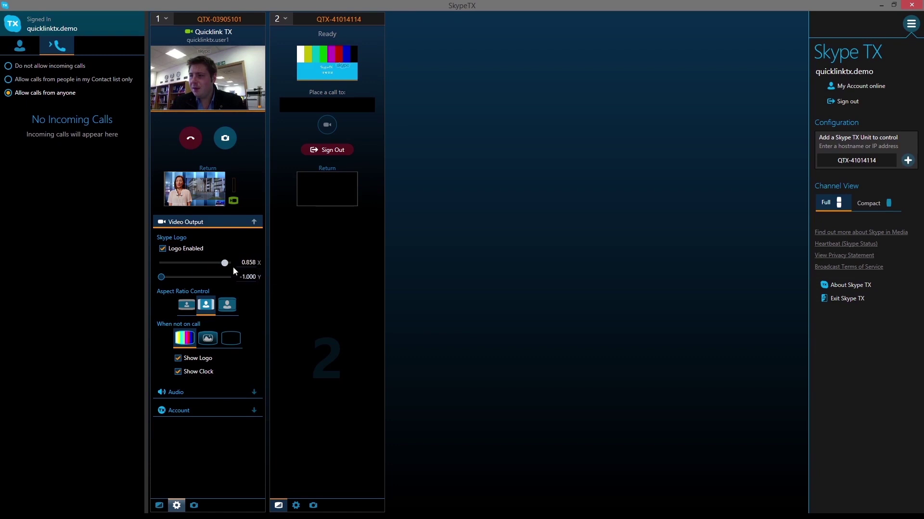
pyautogui.click(159, 506)
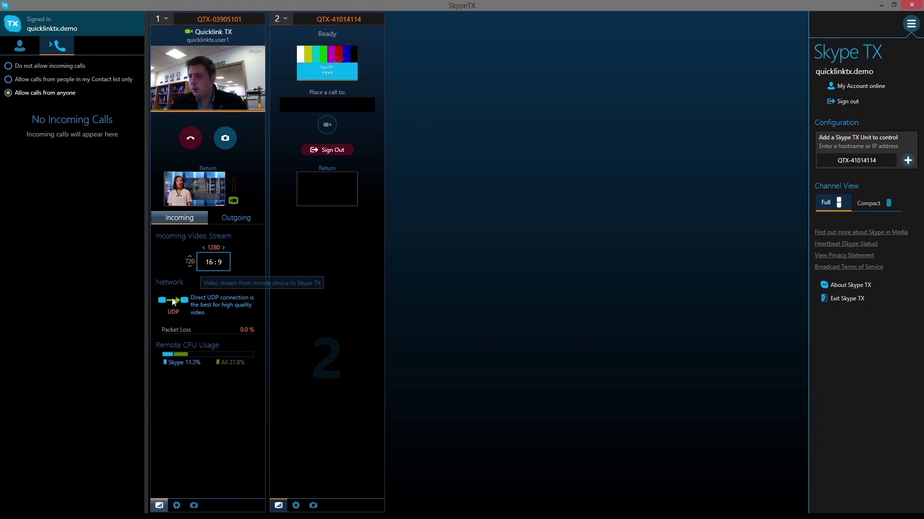
# Capture a fallback snapshot of the caller on unit QTX-03905101 and set the auto-fallback minimum resolution to 320 x 240
pyautogui.click(193, 505)
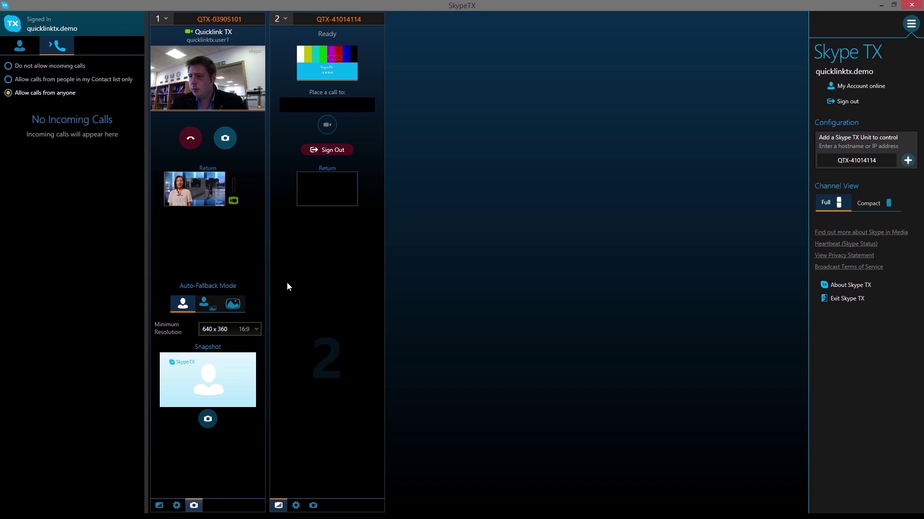
pyautogui.click(210, 420)
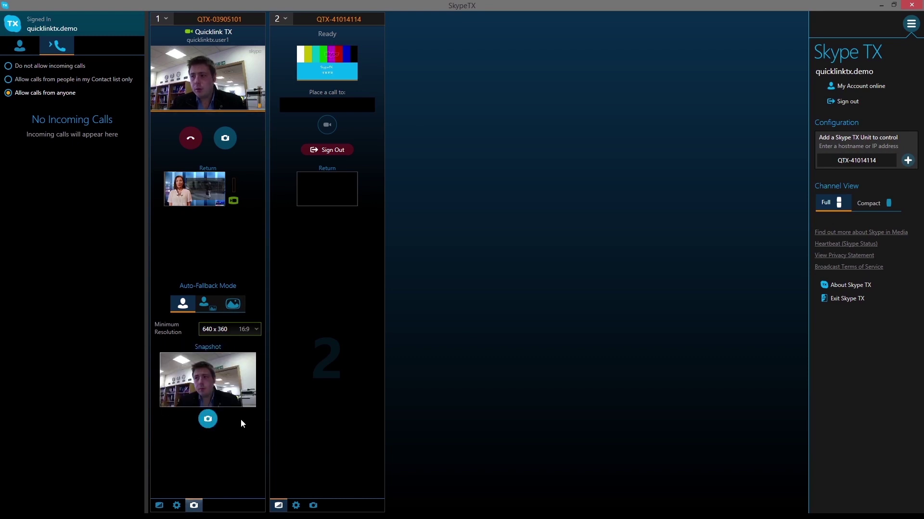
pyautogui.click(251, 331)
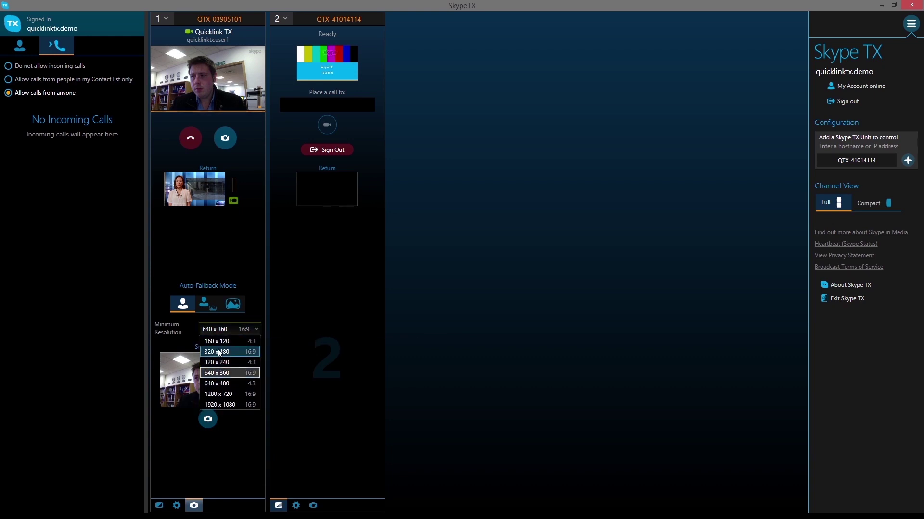
pyautogui.click(227, 362)
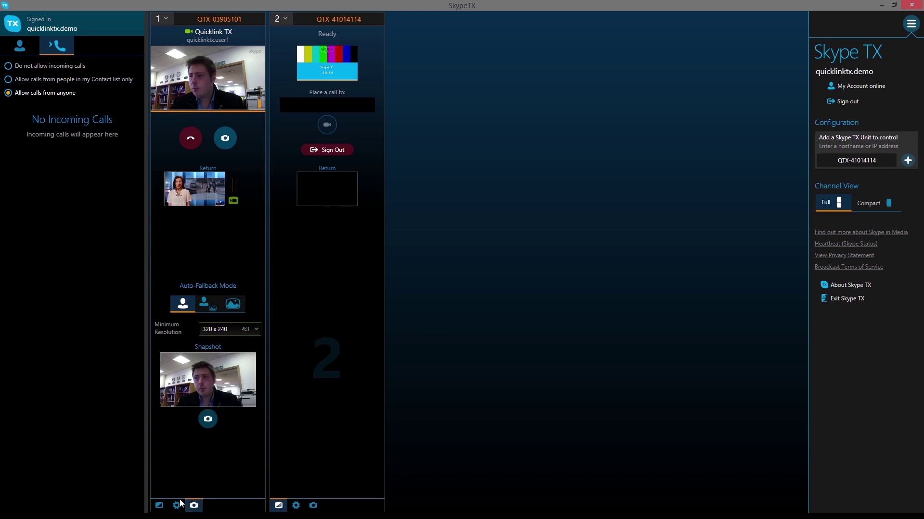
# Review the incoming and outgoing video stream, network and CPU statistics of the call on unit QTX-03905101
pyautogui.click(159, 506)
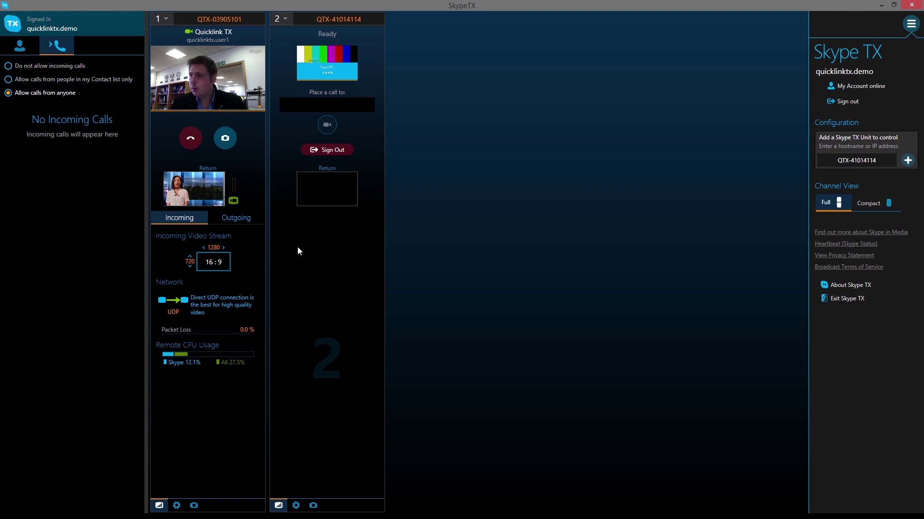
pyautogui.click(230, 217)
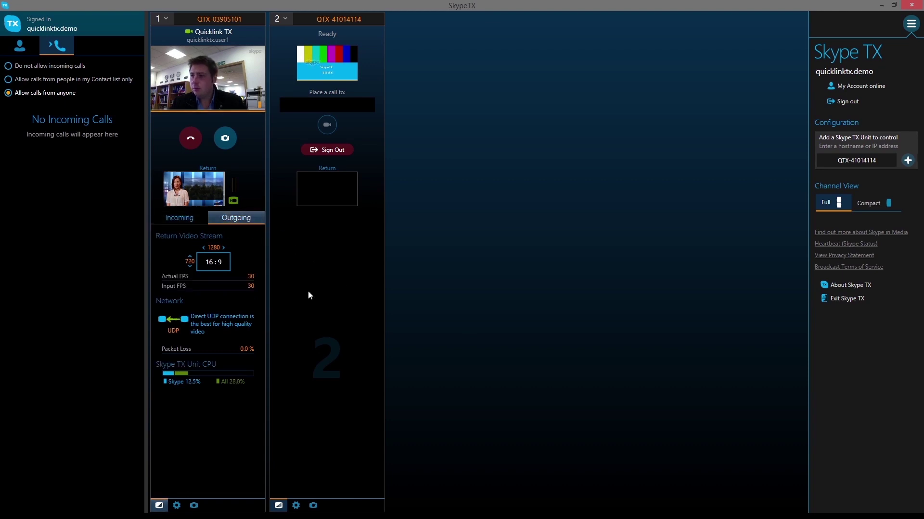